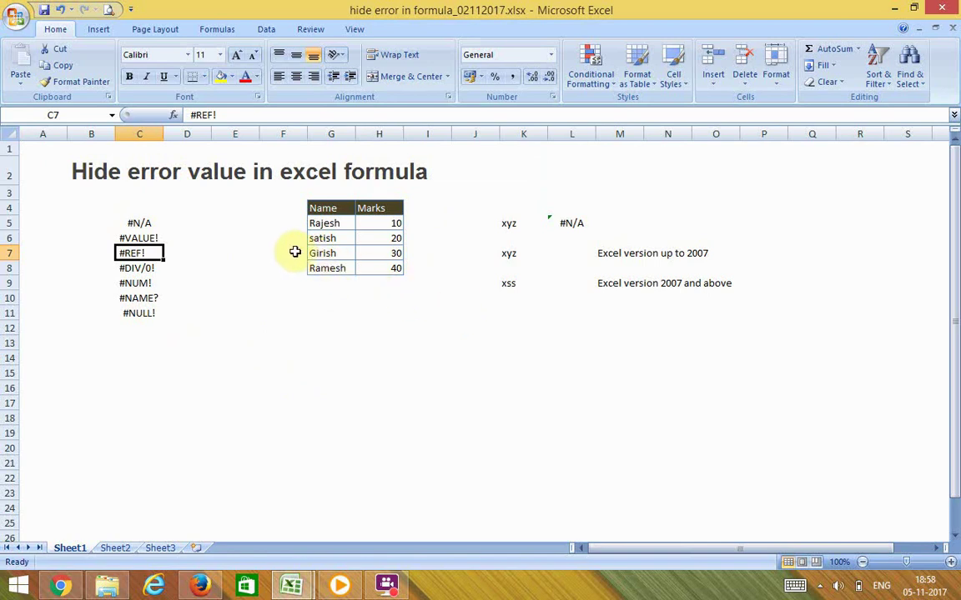
Review the error list, the xyz lookup value in K5, and the VLOOKUP formulas in L5 and L7.
left_click(139, 221)
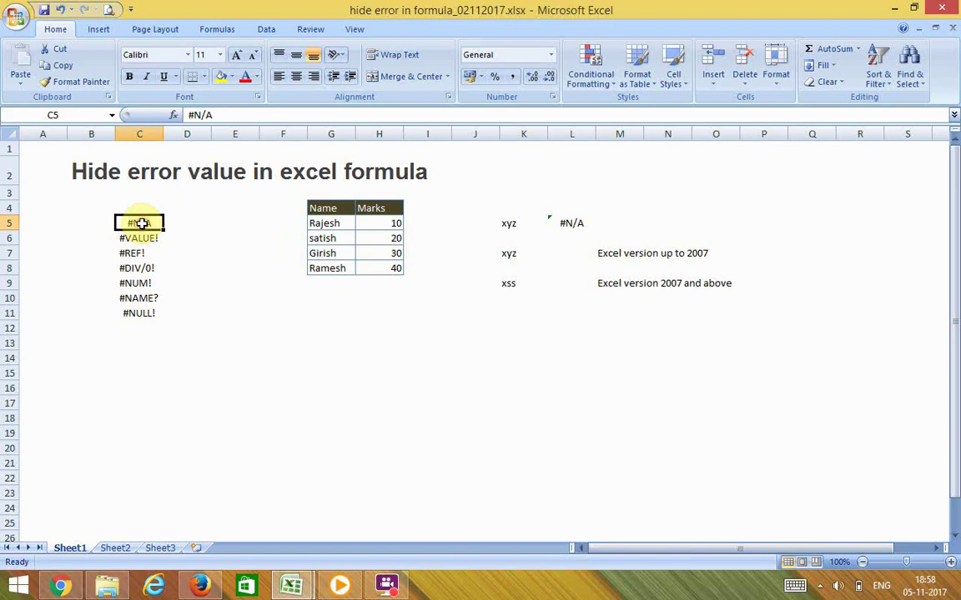
left_click_drag(142, 224, 132, 317)
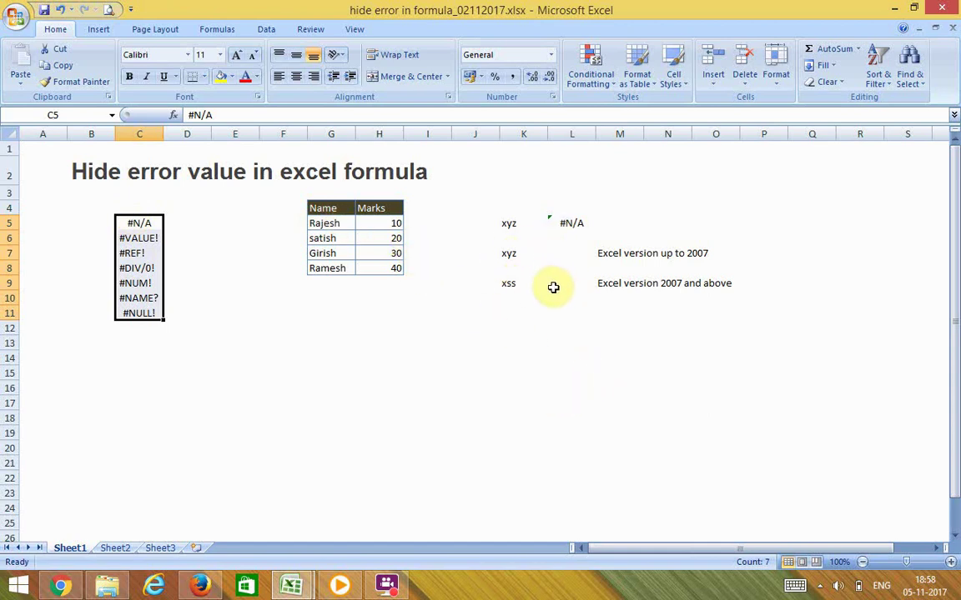
left_click(554, 253)
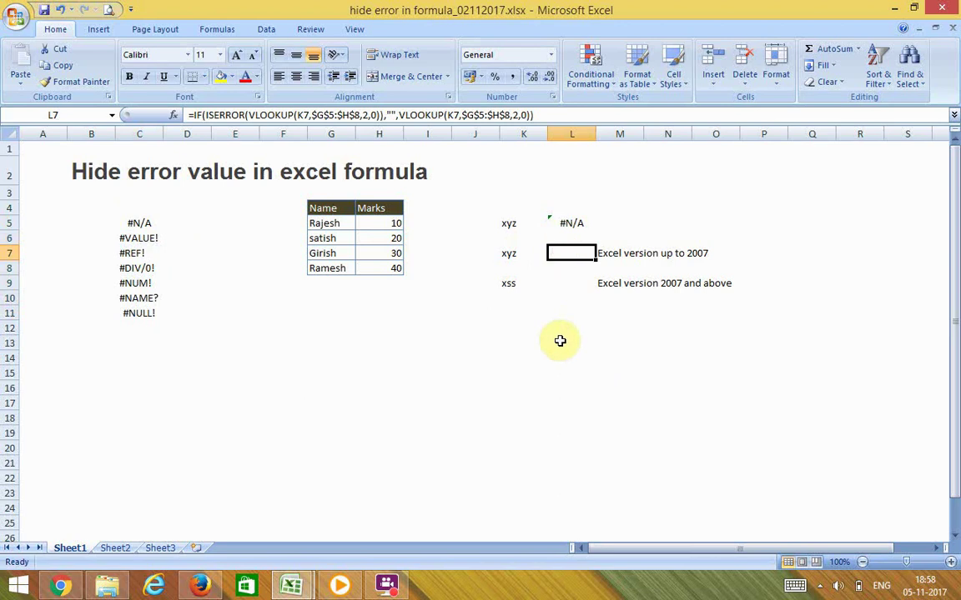
left_click(556, 220)
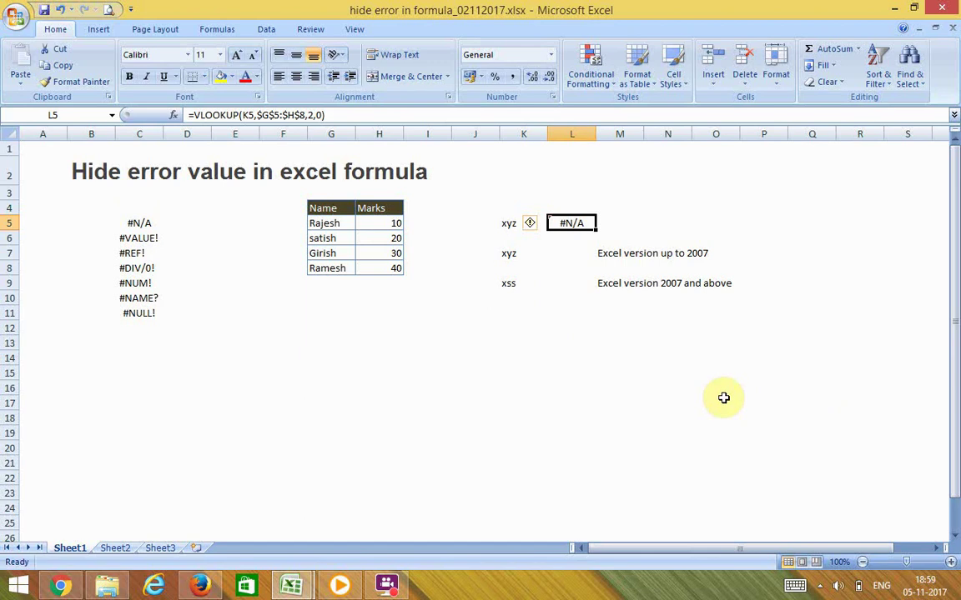
key("F2")
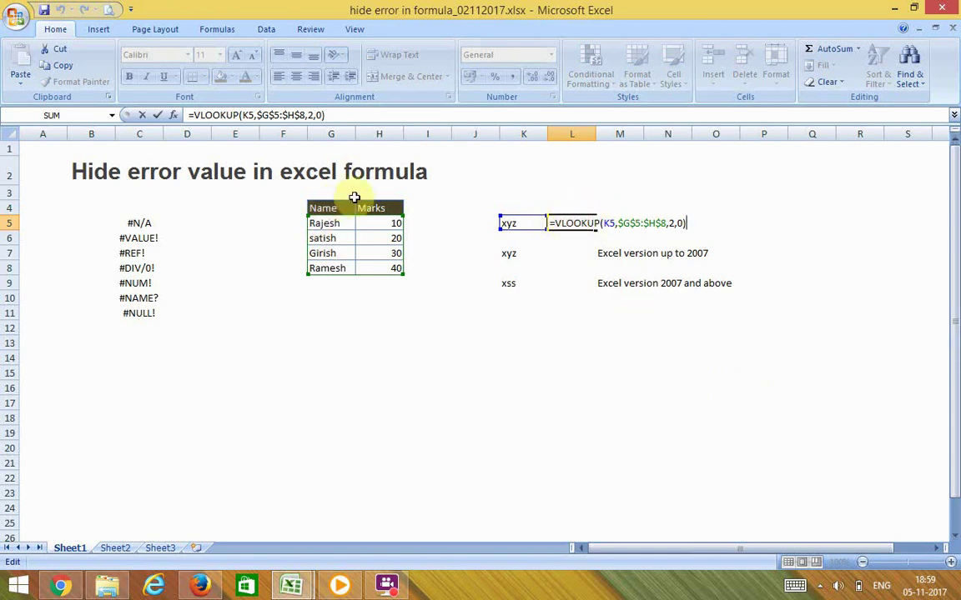
key("Escape")
left_click(510, 224)
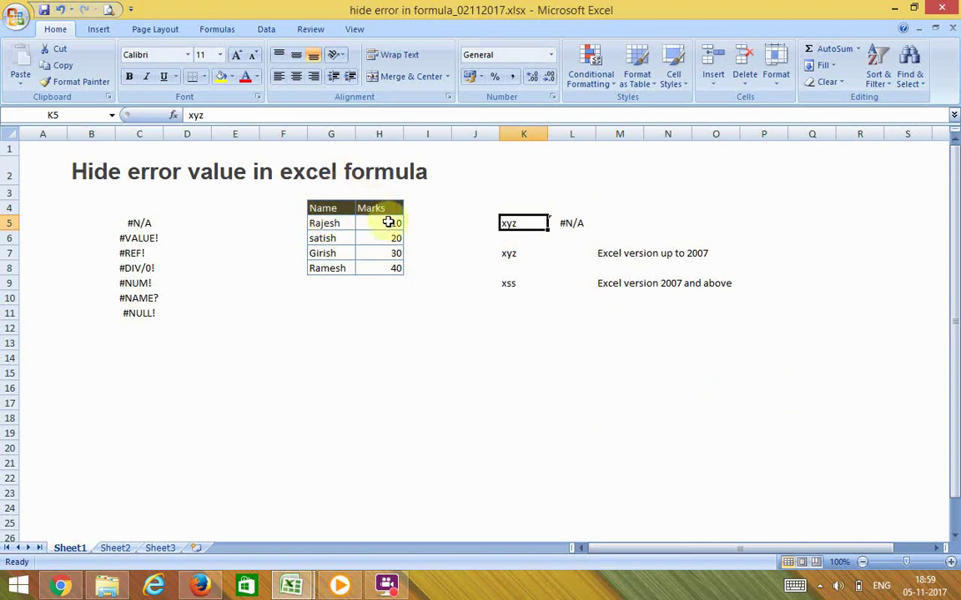
left_click(576, 223)
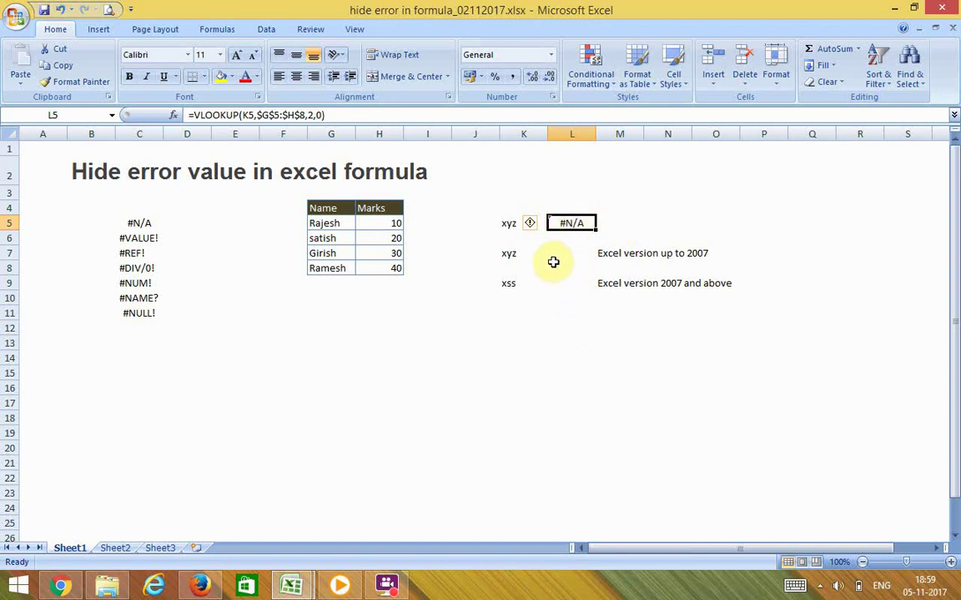
left_click(574, 258)
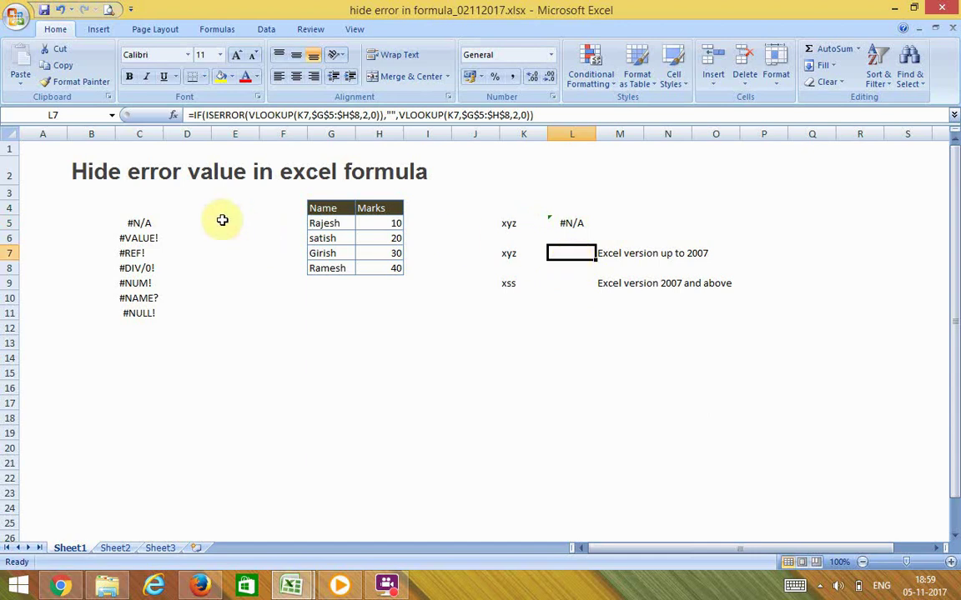
Examine the ISERROR part of L7's formula without changing it.
left_click(205, 116)
left_click_drag(205, 116, 242, 116)
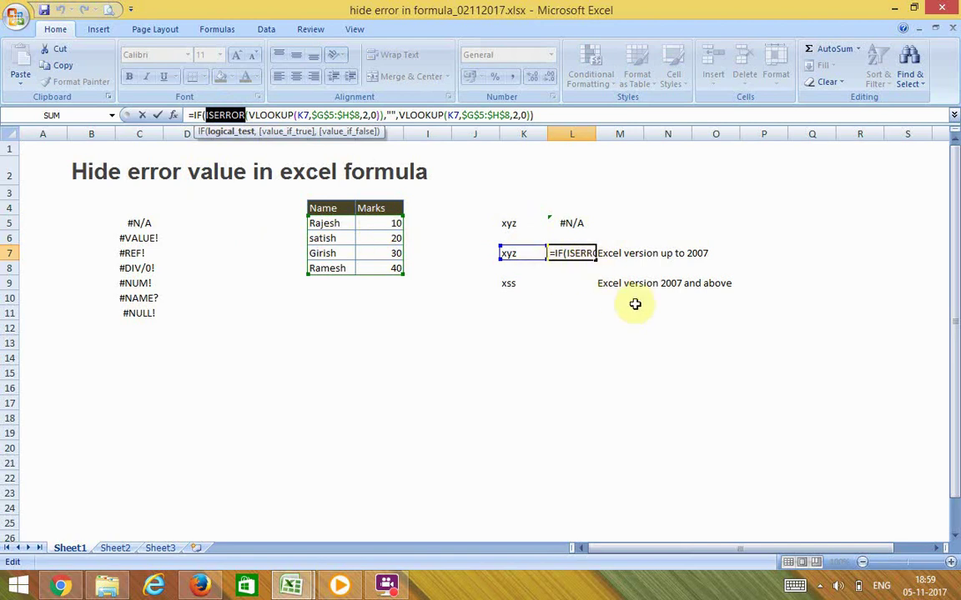
key("Escape")
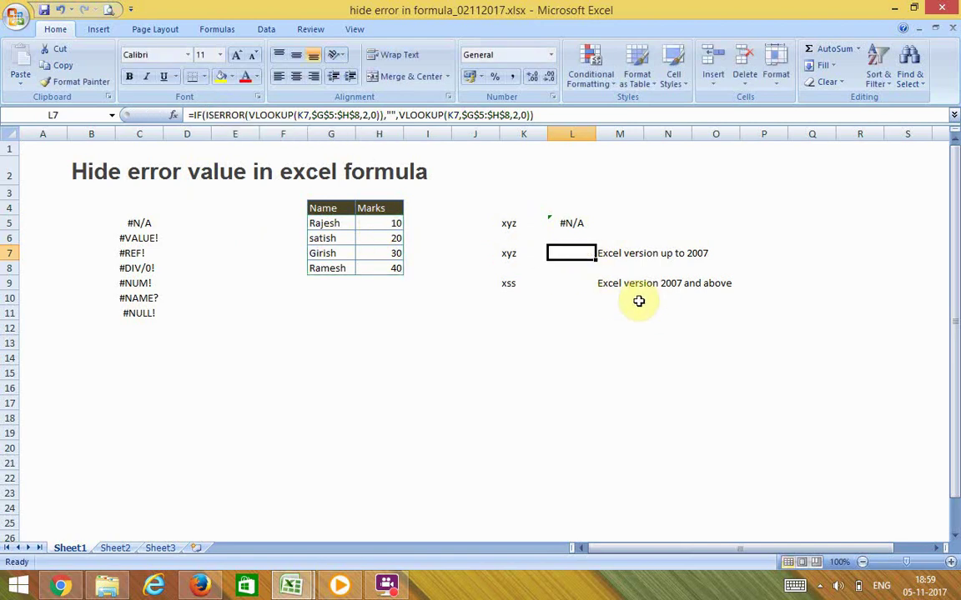
double_click(573, 253)
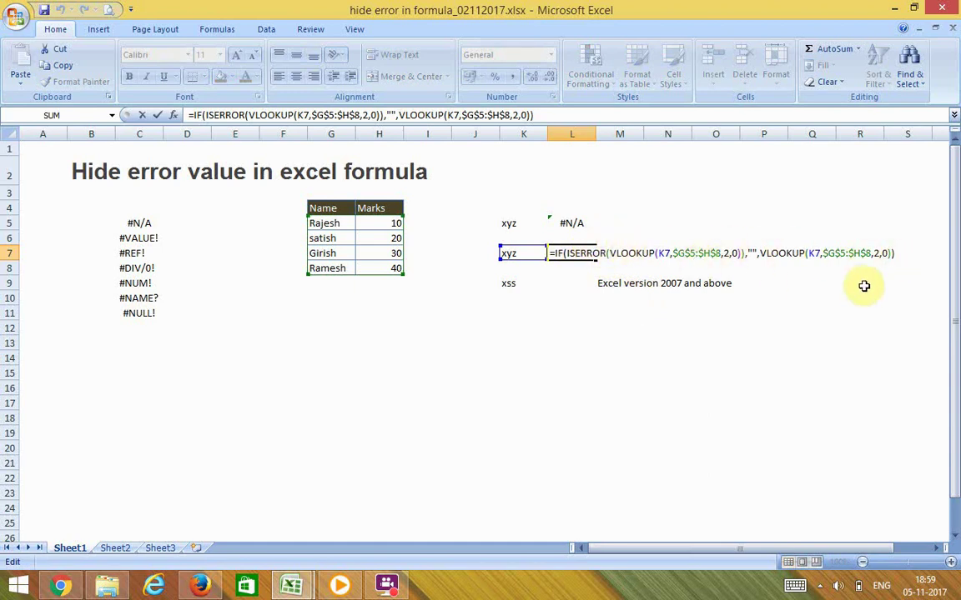
key("Escape")
double_click(571, 255)
key("Escape")
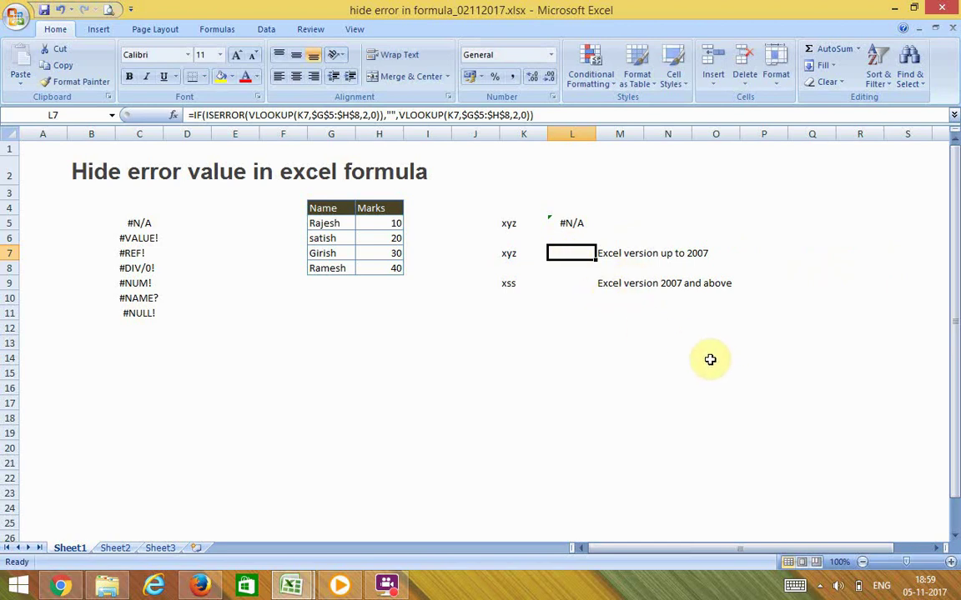
Copy the expression VLOOKUP(K5,$G$5:$H$8,2,0) from L5's formula, leaving L5 unchanged.
left_click(584, 222)
left_click(328, 116)
left_click_drag(328, 116, 161, 112)
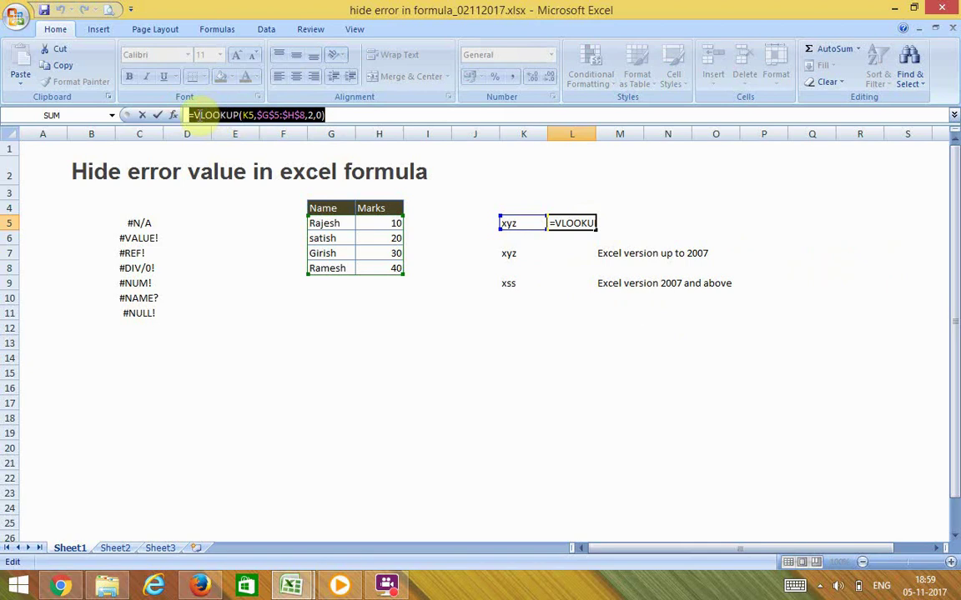
left_click_drag(193, 115, 342, 114)
key("ctrl+c")
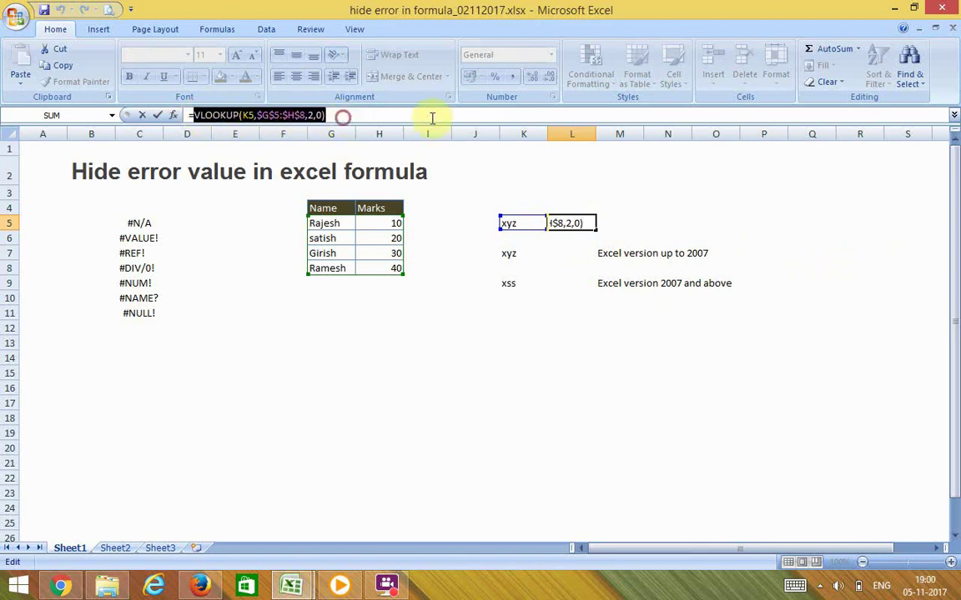
key("Return")
key("Return")
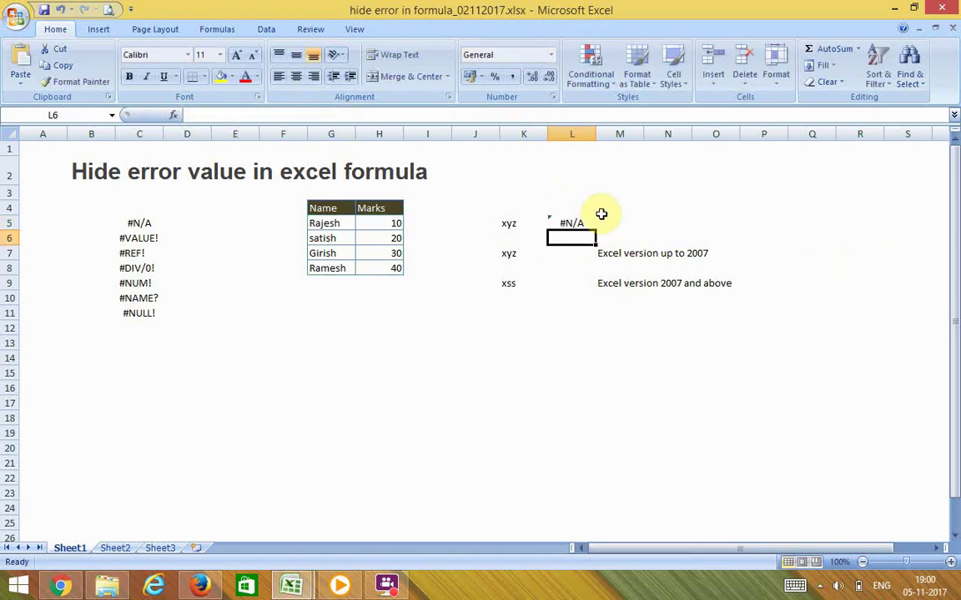
Clear L7 and rebuild it as =IF(ISERROR(…)) with the copied VLOOKUP as test and result.
key("Delete")
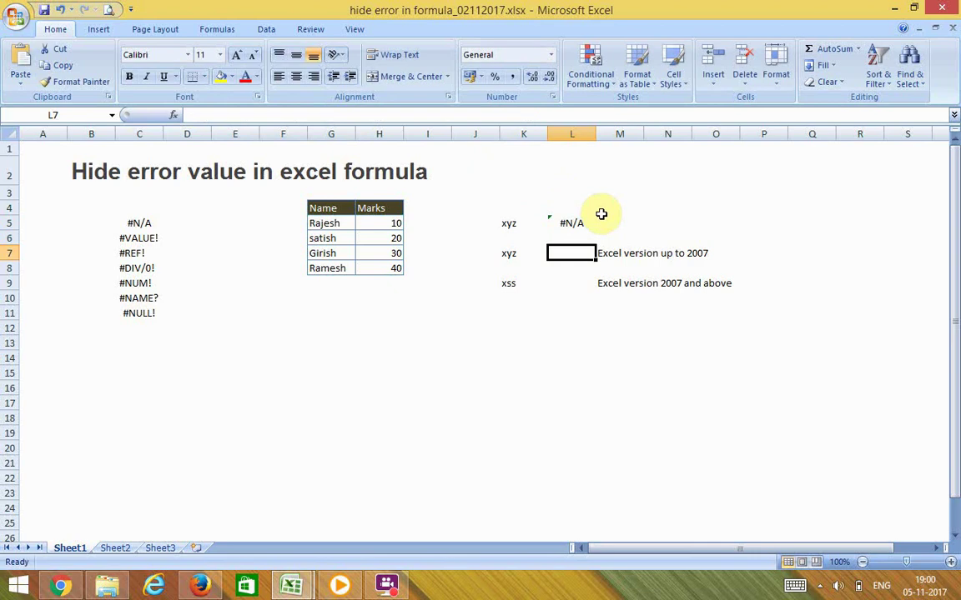
type("=")
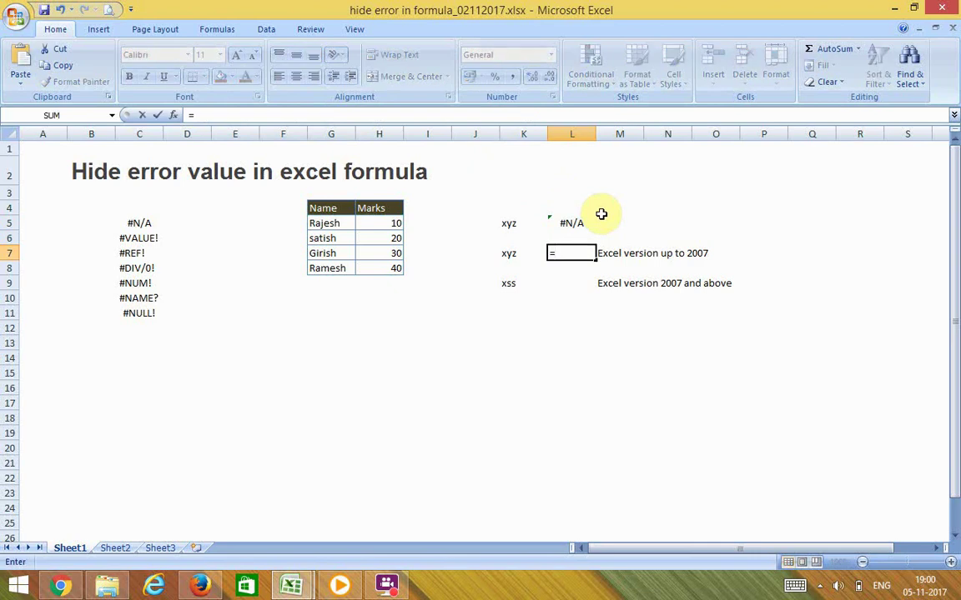
type("if")
key("Tab")
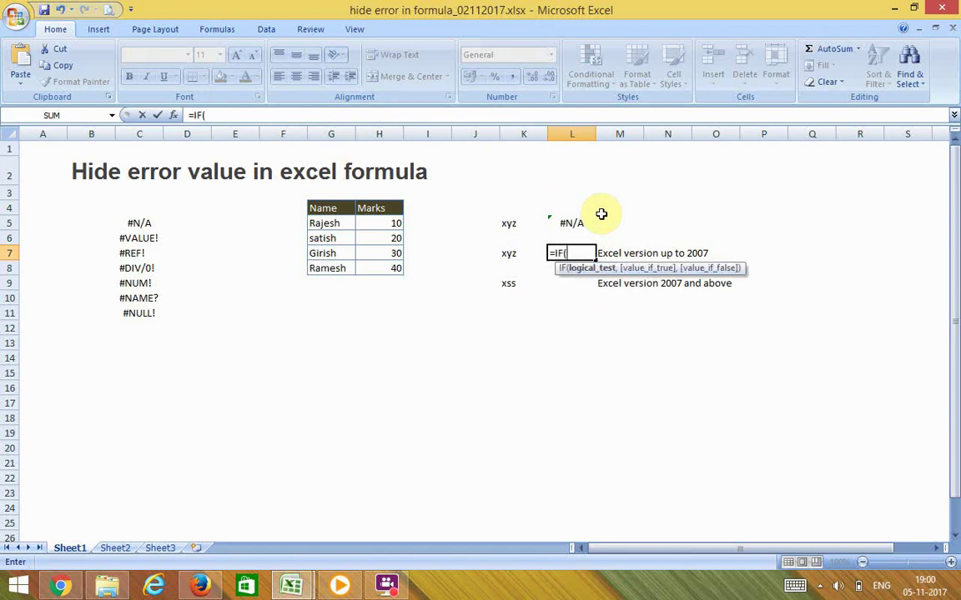
type("iser")
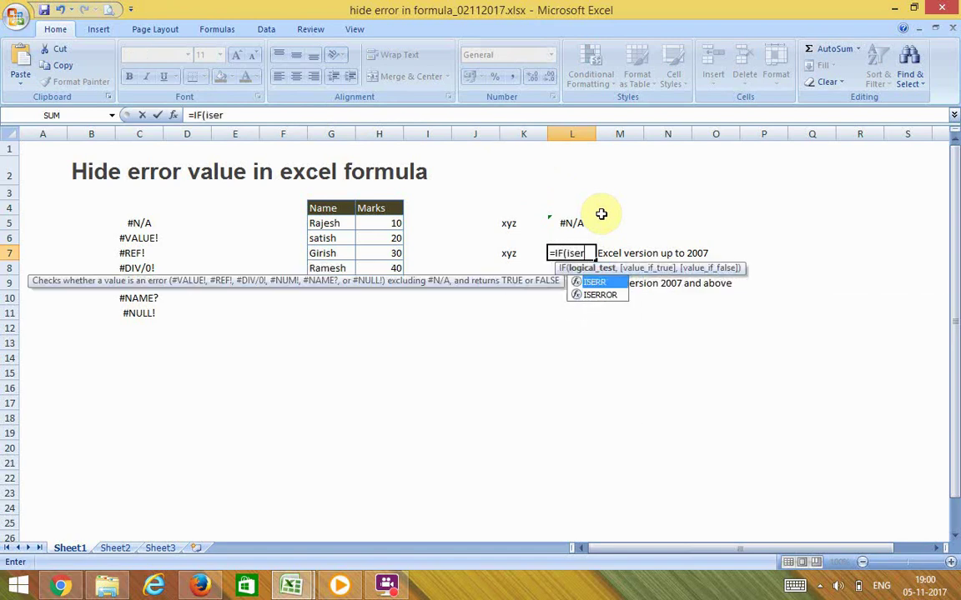
type("ror")
key("Tab")
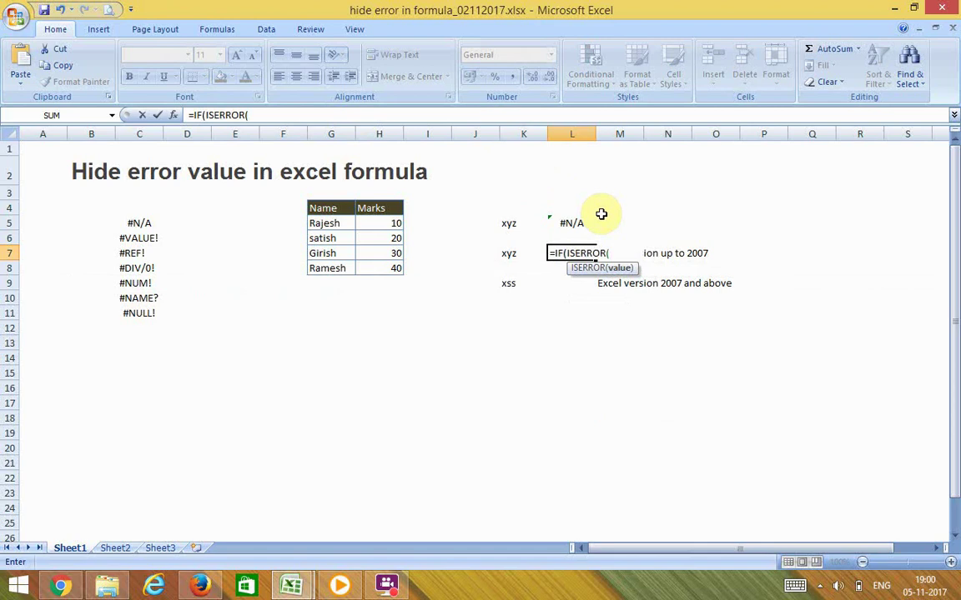
key("ctrl+v")
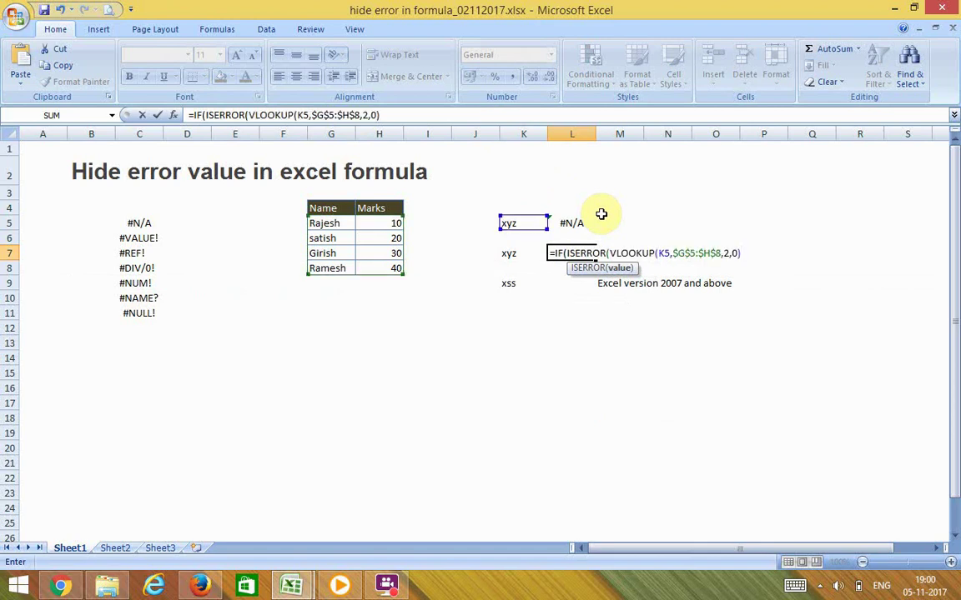
type(",\"\",")
key("ctrl+v")
type(")")
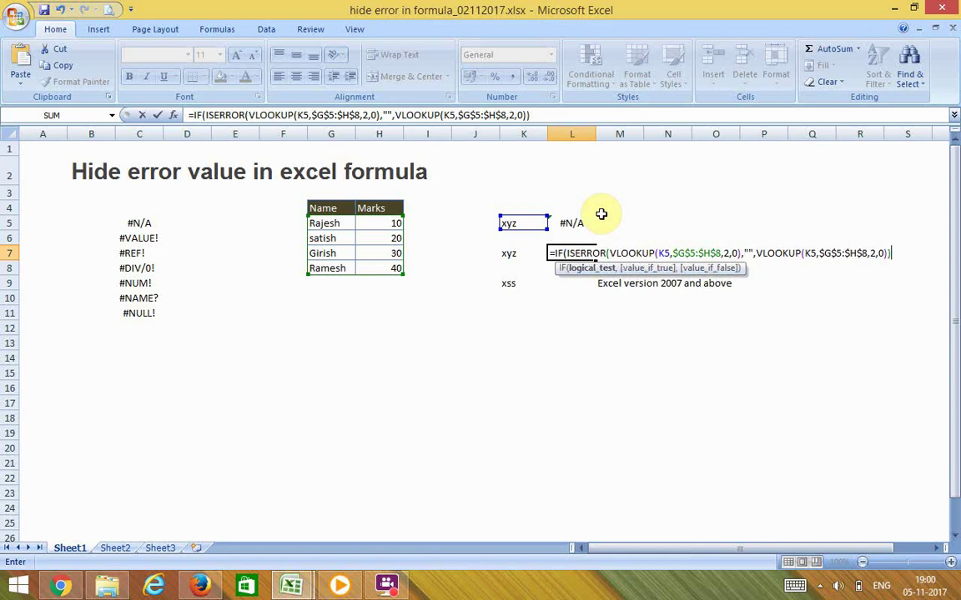
Add the missing closing bracket after the first VLOOKUP and commit L7's formula.
key("F2")
key("Left")
key("Left")
key("Left")
key("Left")
key("Left")
key("Left")
key("Left")
key("Left")
key("Left")
key("Left")
key("Left")
key("Left")
key("Left")
key("Left")
key("Left")
key("Left")
key("Left")
key("Left")
key("Left")
key("Left")
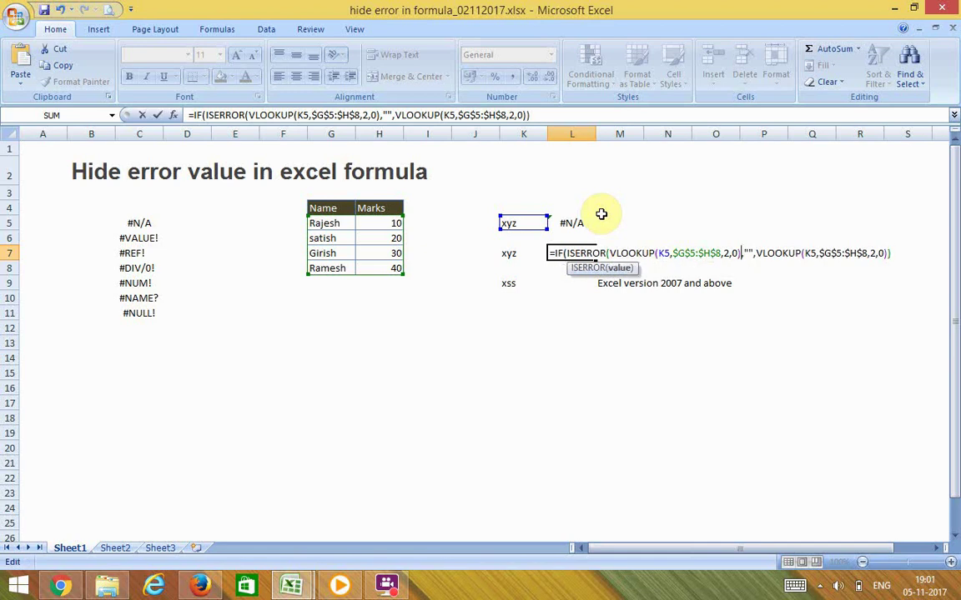
type(")")
key("ctrl+Return")
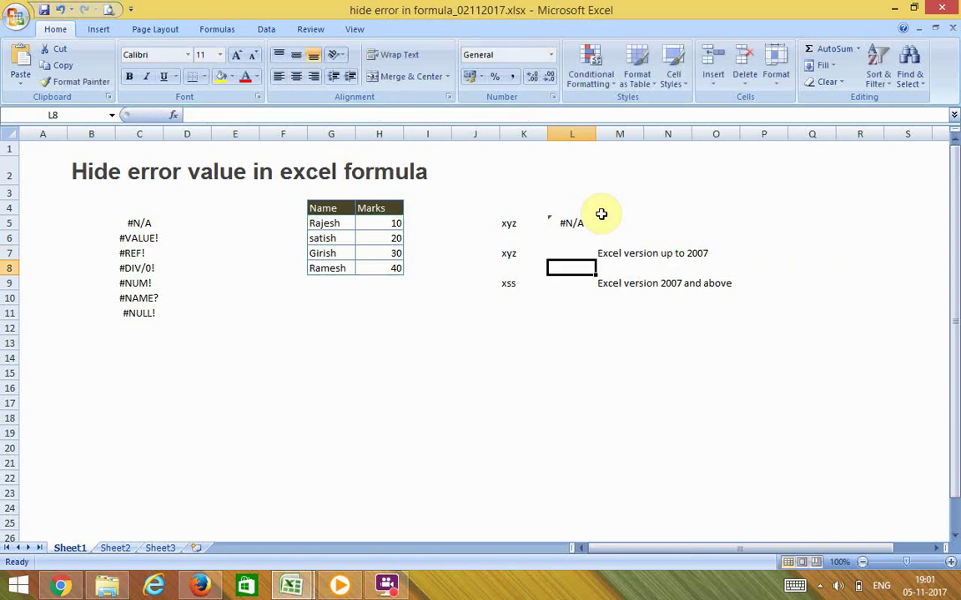
key("F2")
key("Escape")
Change L7's lookup reference from K5 to K7.
key("F2")
key("Escape")
key("F2")
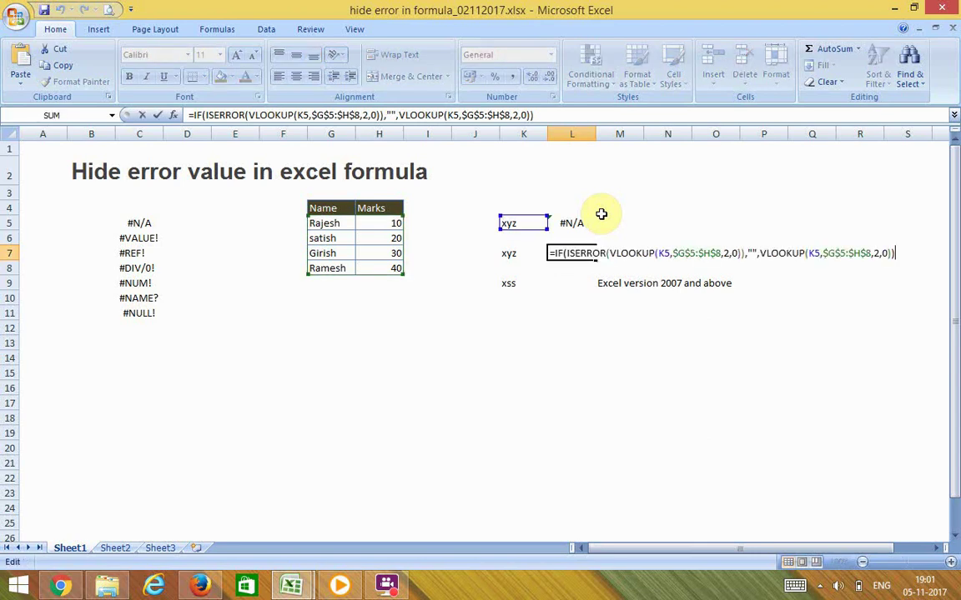
left_click_drag(526, 229, 529, 253)
key("Return")
Enter Girish in K7 so L7 returns 30, then inspect K9 and L9.
key("Up")
key("Left")
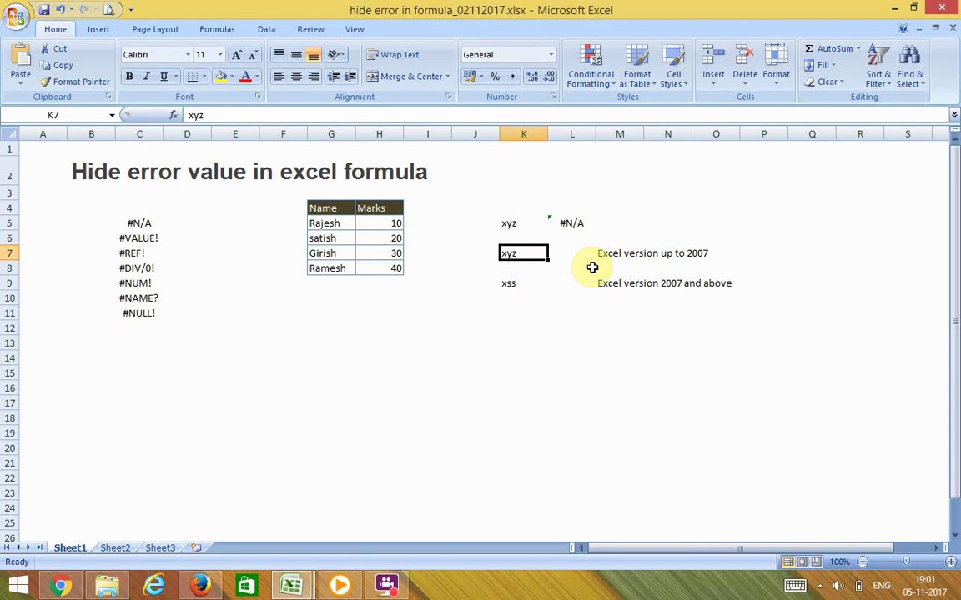
type("Girish")
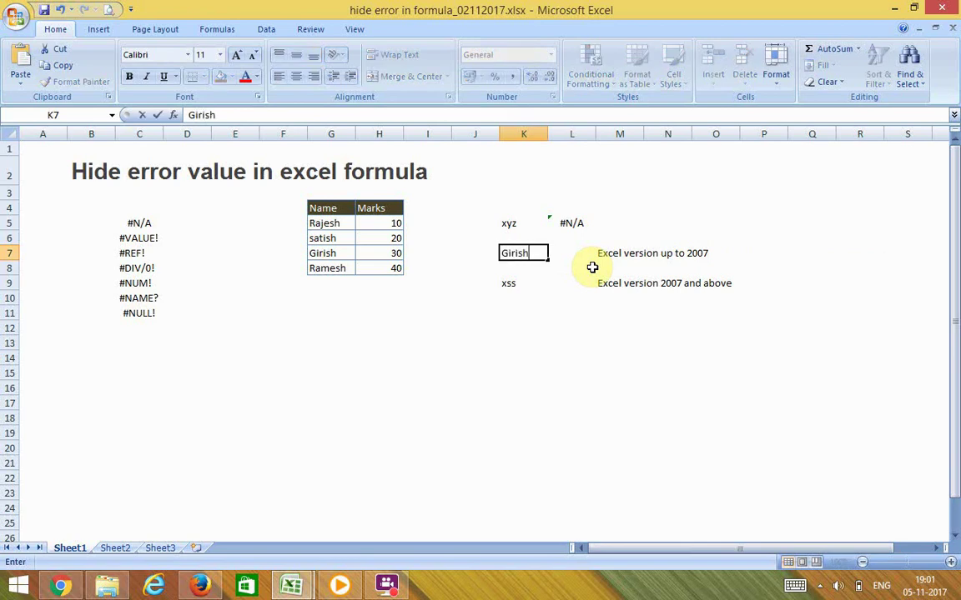
key("Return")
key("Up")
key("Right")
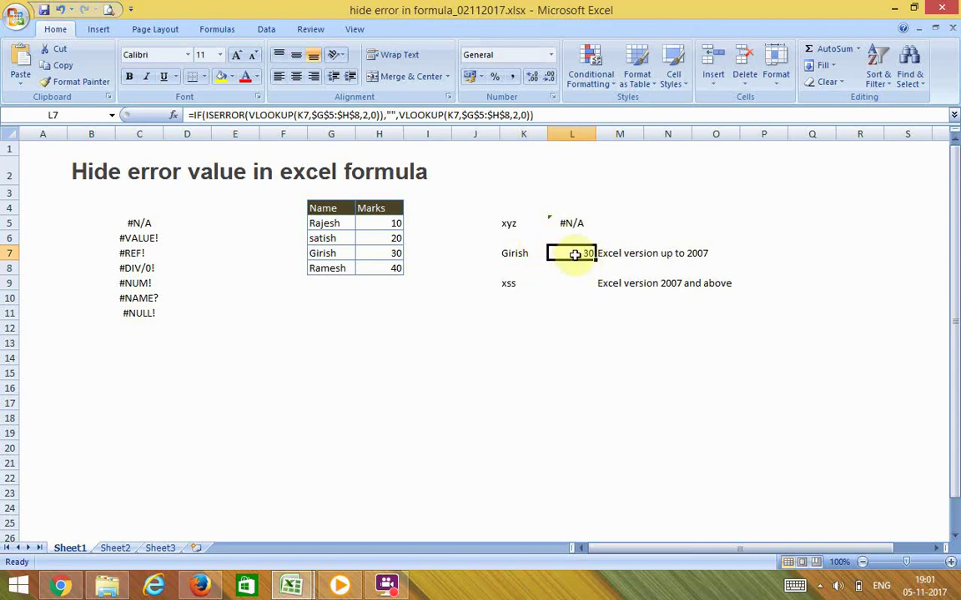
left_click(507, 283)
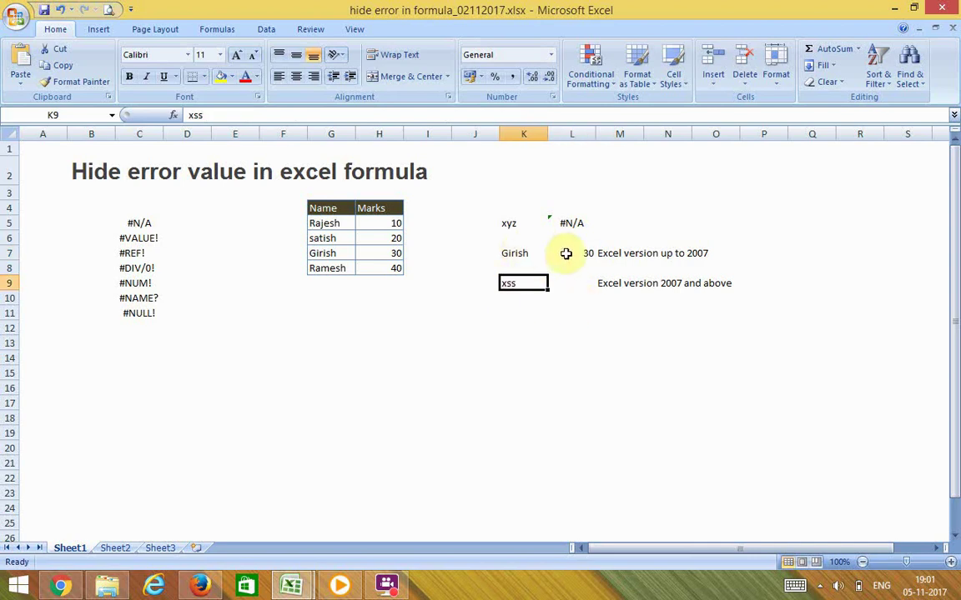
left_click(567, 283)
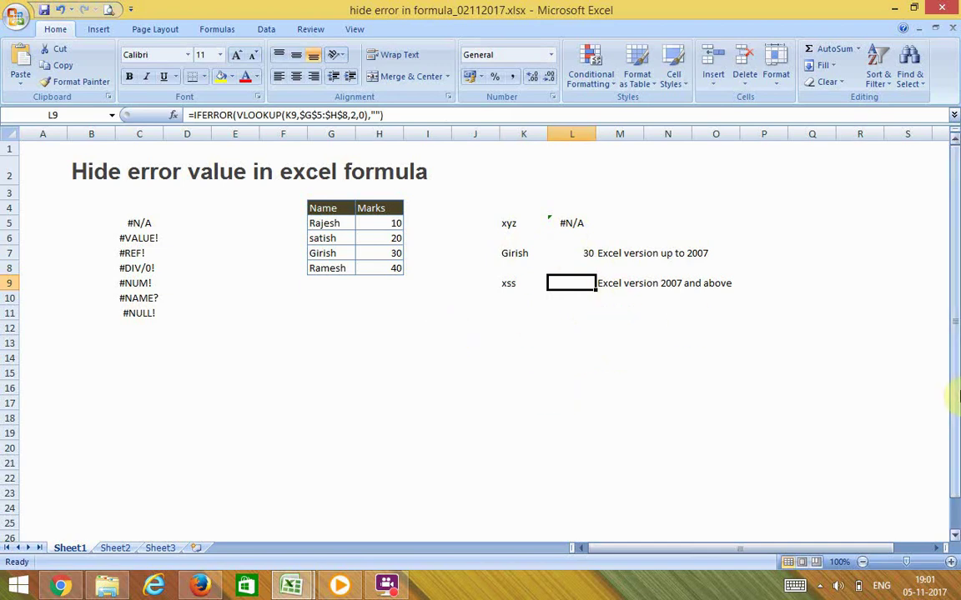
Copy the VLOOKUP(K5,$G$5:$H$8,2,0) text from L5 and move to L9.
left_click(574, 223)
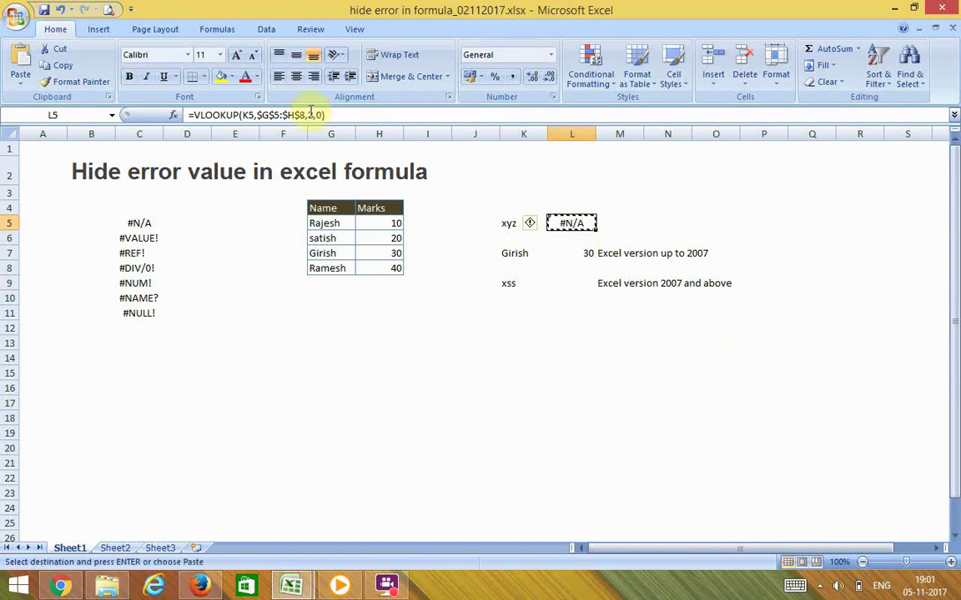
key("Escape")
left_click_drag(326, 115, 192, 116)
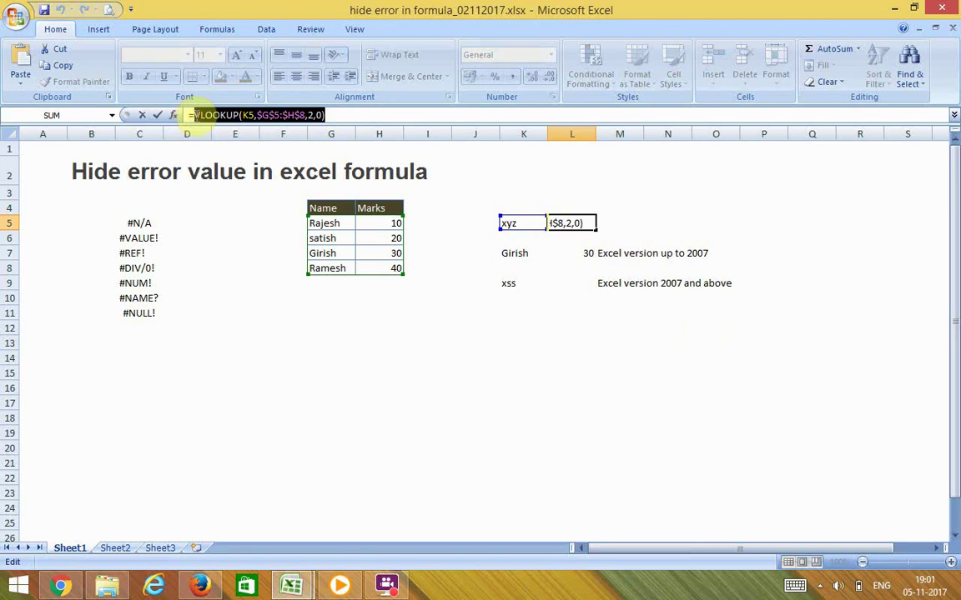
key("Escape")
key("Down")
key("Down")
key("Down")
key("Down")
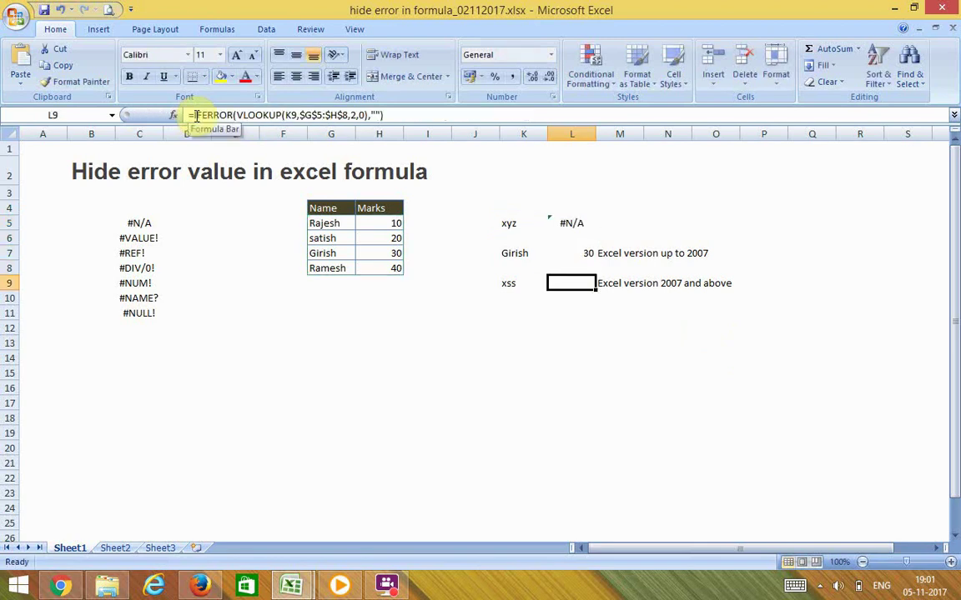
left_click(196, 115)
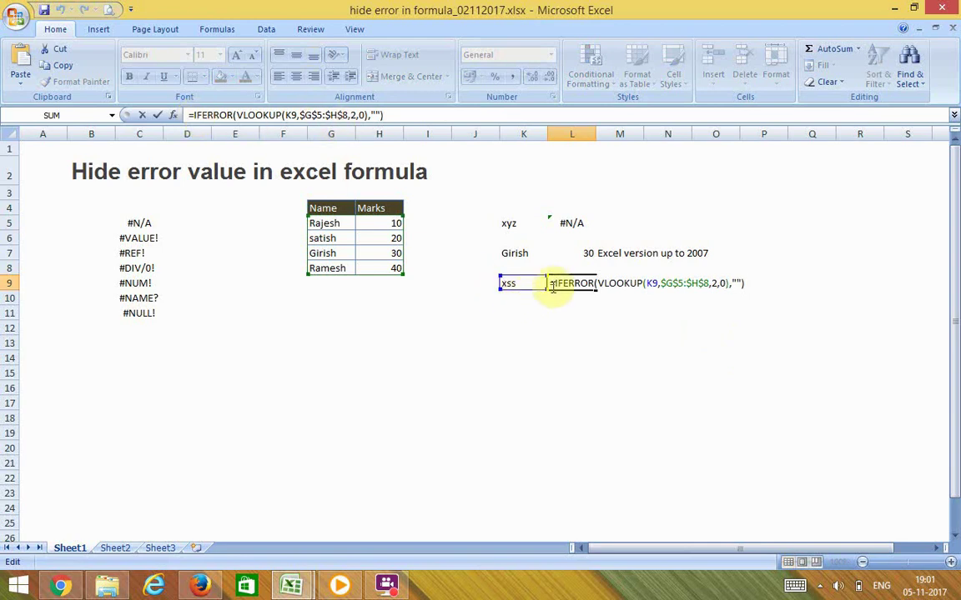
key("Escape")
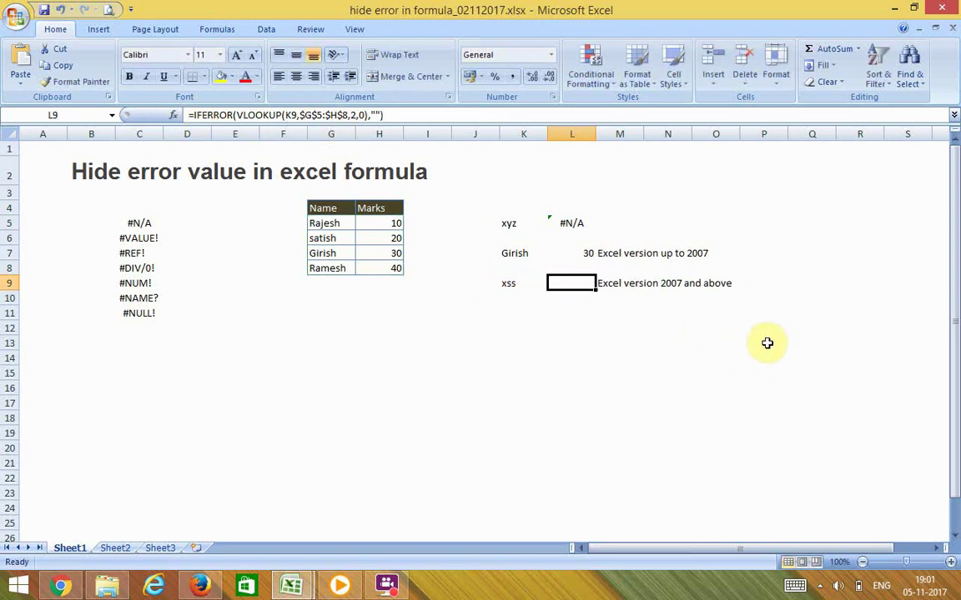
Enter =IFERROR(VLOOKUP(K9,$G$5:$H$8,2,0),"") in L9.
type("=if")
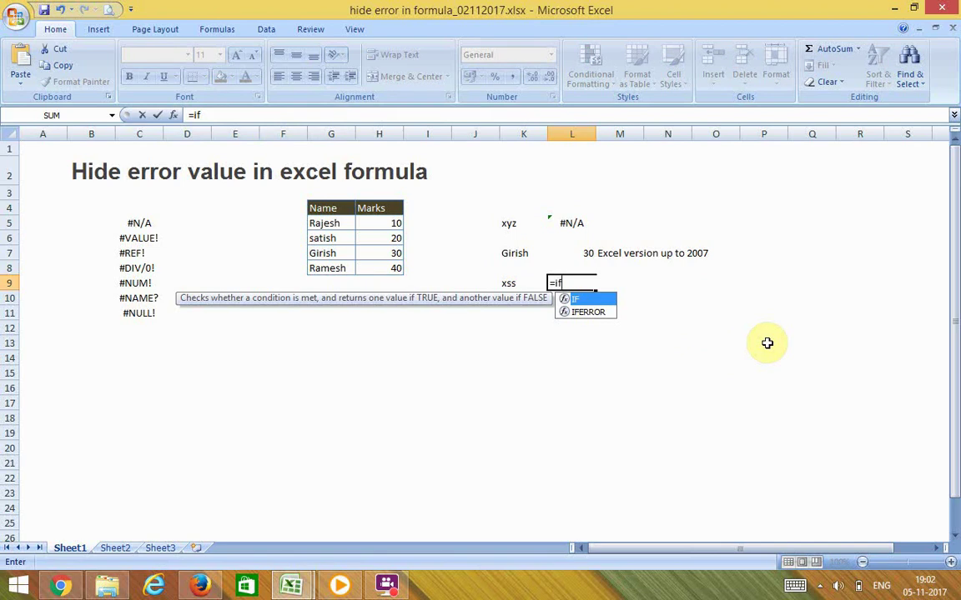
type("error")
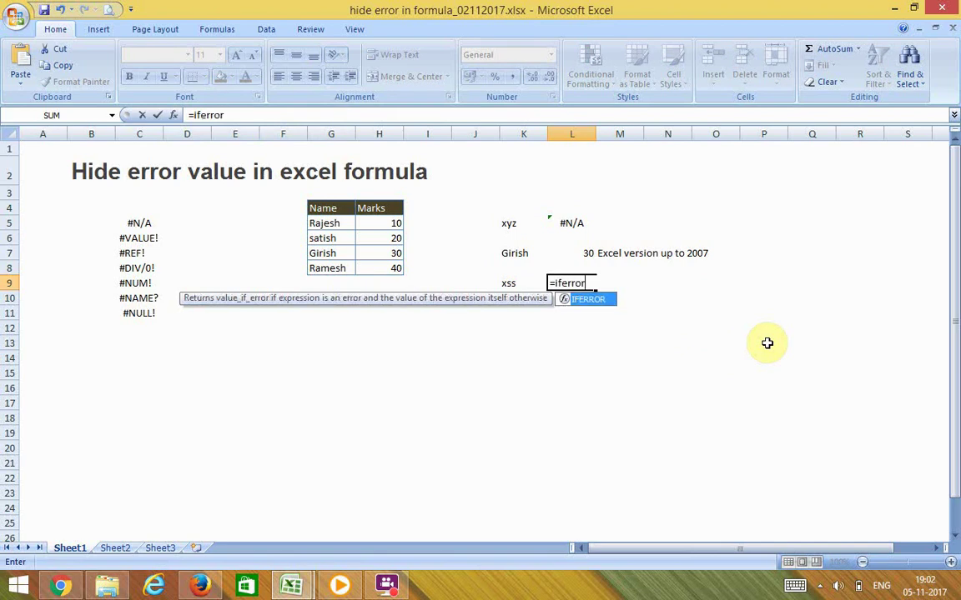
key("Tab")
key("ctrl+v")
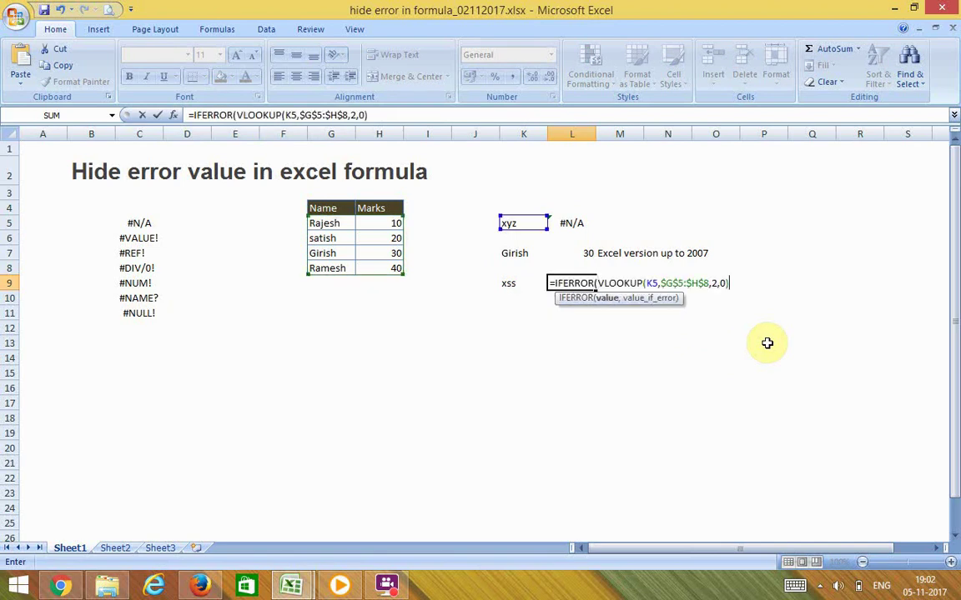
type(",")
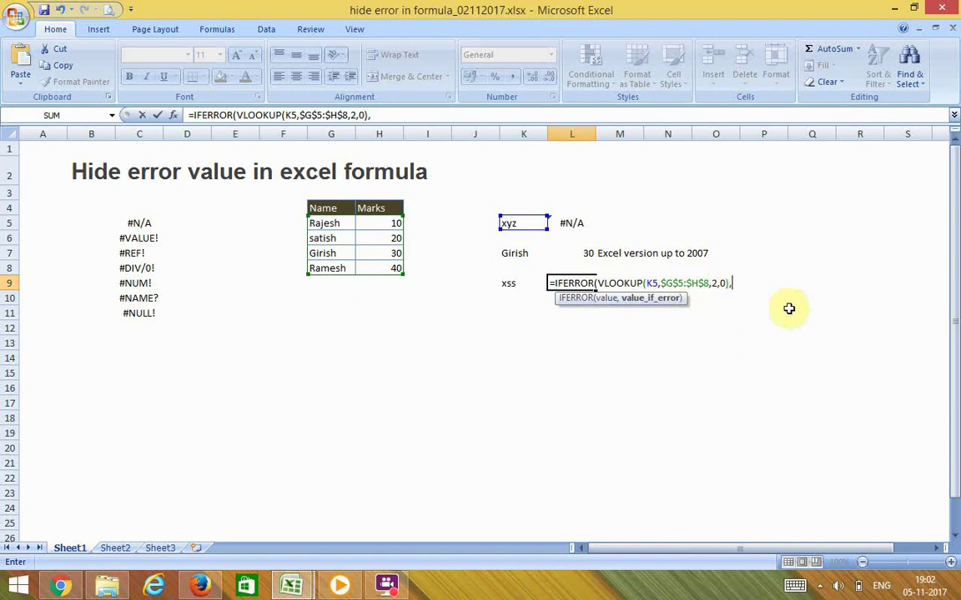
type("\"\"")
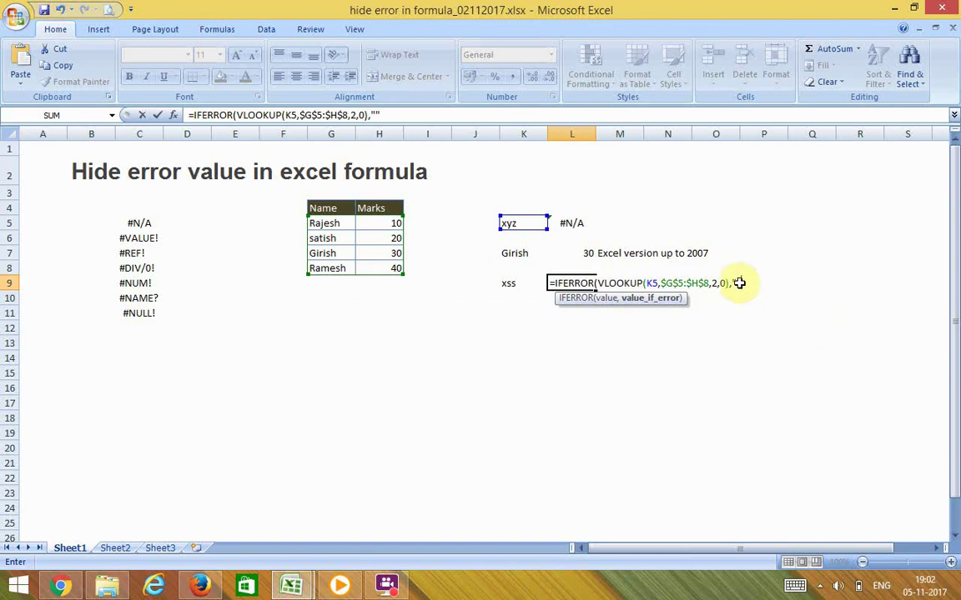
type(")")
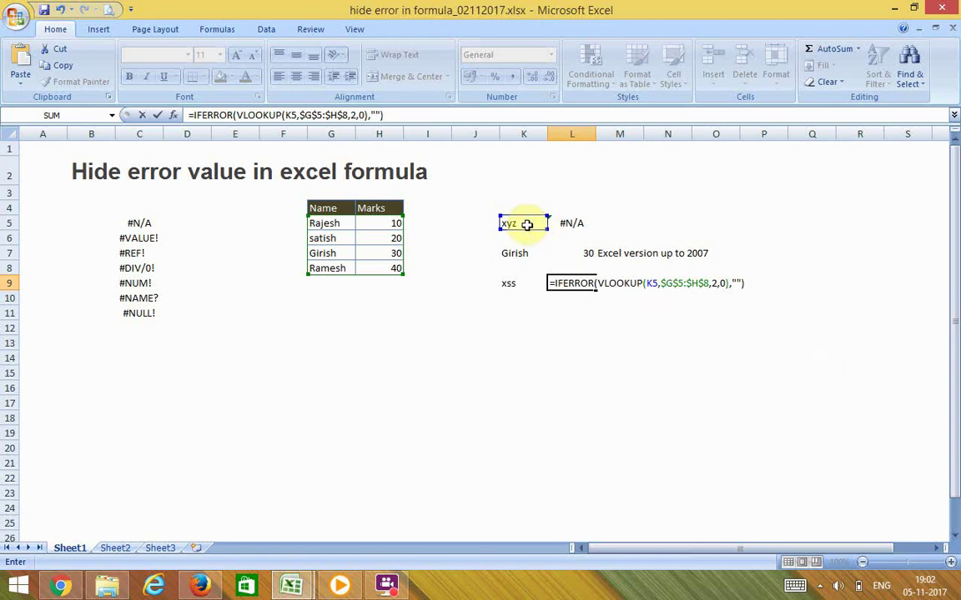
left_click(507, 283)
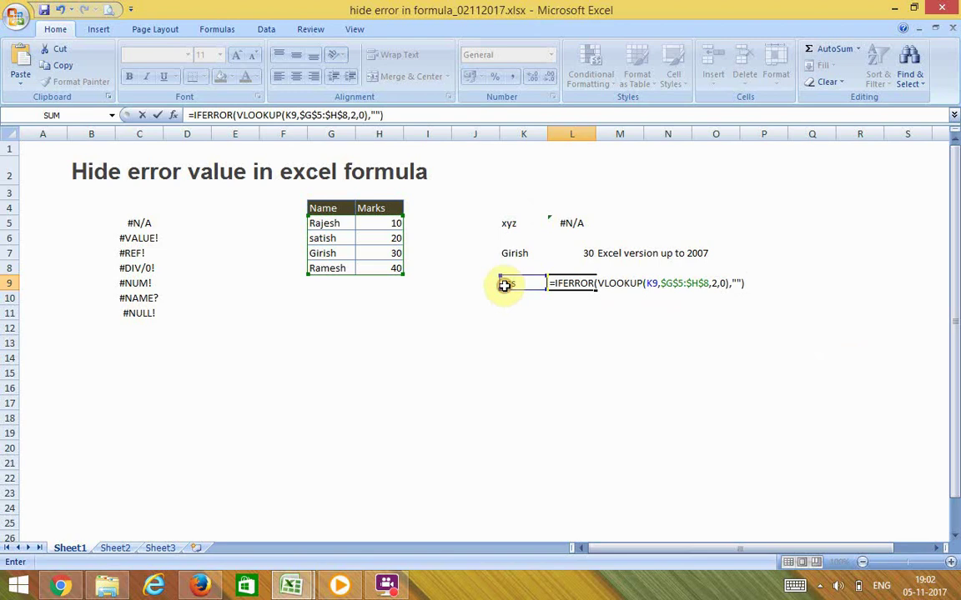
key("Return")
key("Up")
key("Left")
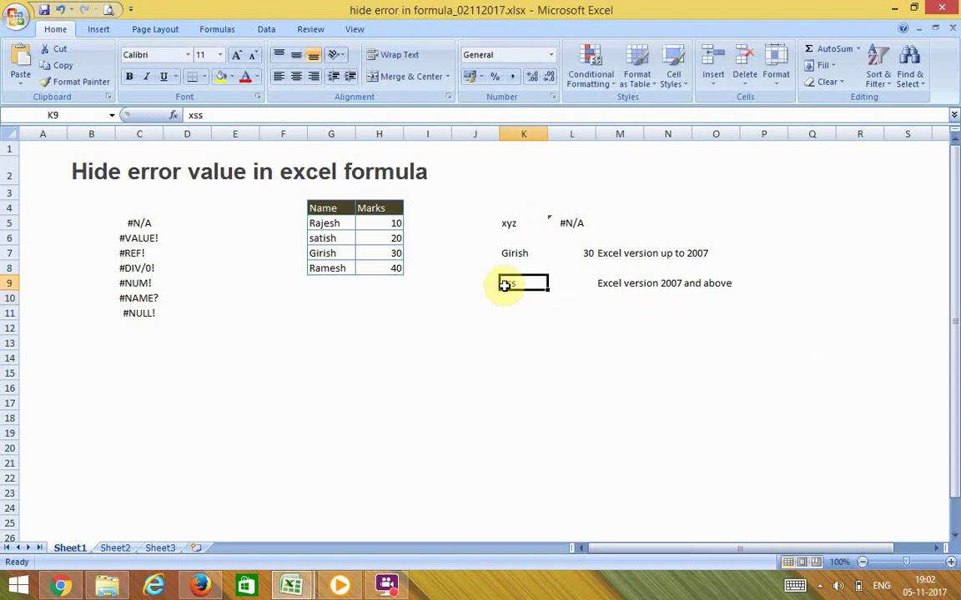
Replace xss with Girish in K9.
type("g")
key("BackSpace")
type("G")
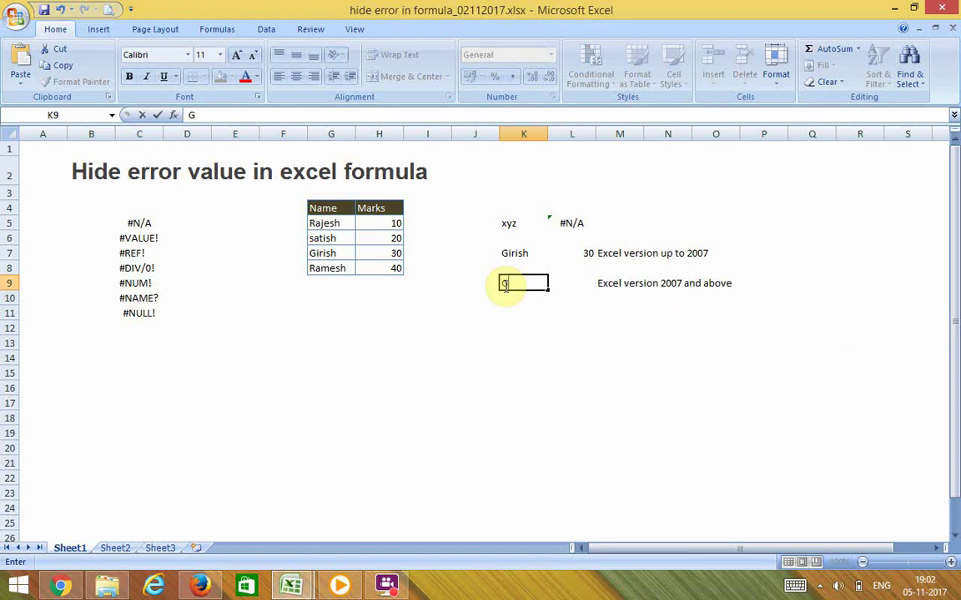
type("irish")
key("Return")
Check that L9 returns 30 and compare its IFERROR formula with L7's.
left_click(506, 284)
key("Right")
key("F2")
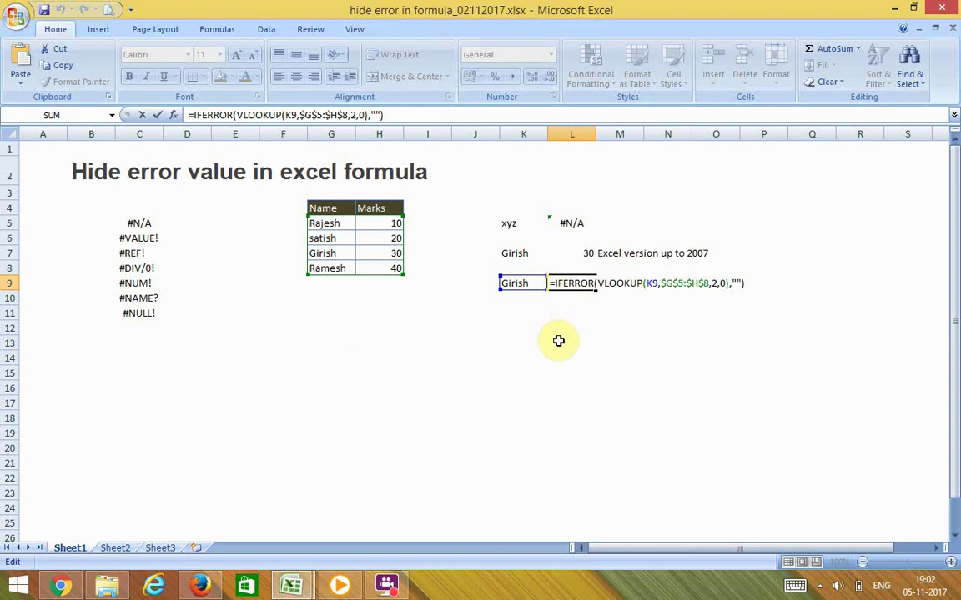
key("Return")
left_click(570, 253)
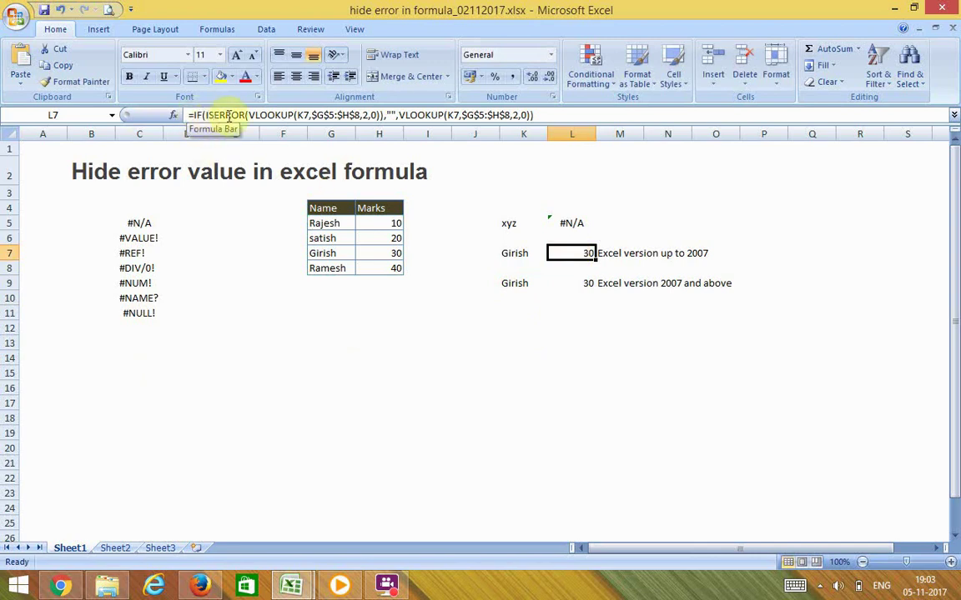
left_click(577, 284)
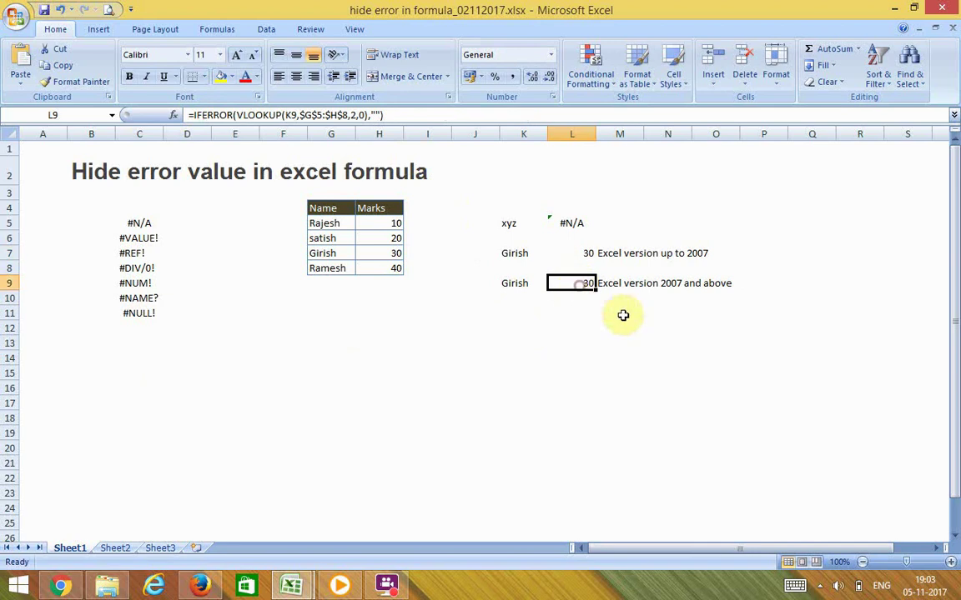